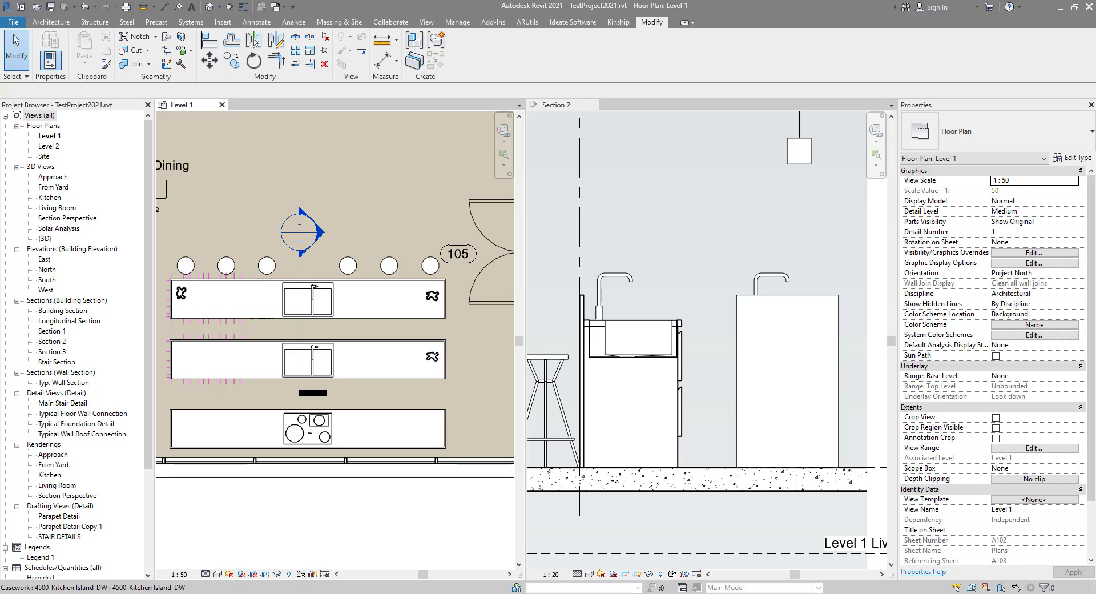
Step: Check the category of both kitchen islands in the Level 1 plan and select the section line
{"action": "left_click", "coordinate": [624, 291]}
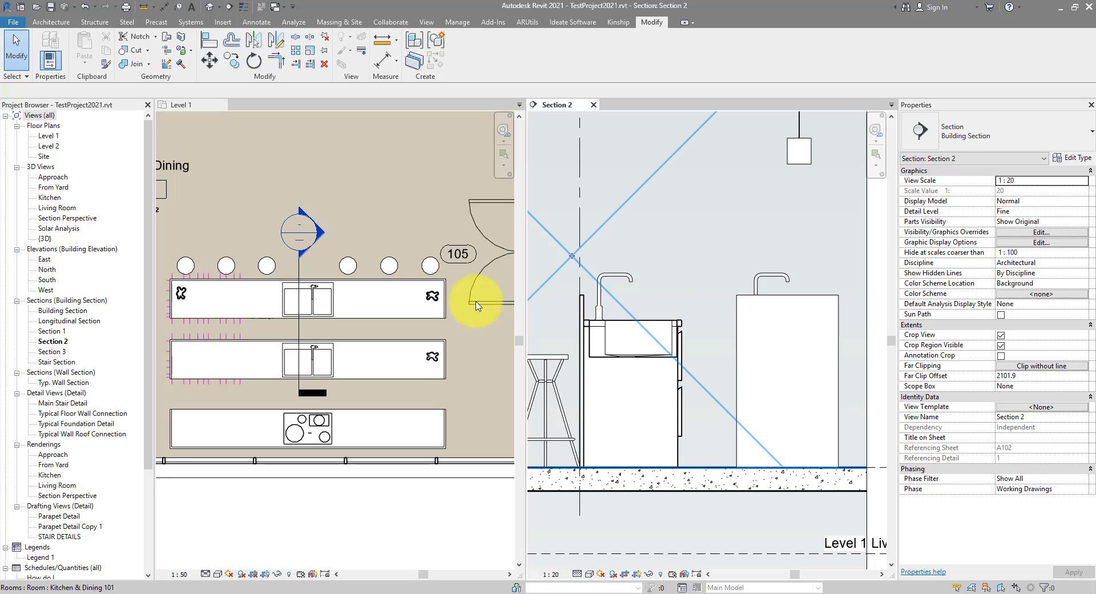
{"action": "left_click", "coordinate": [418, 284]}
{"action": "left_click", "coordinate": [418, 284]}
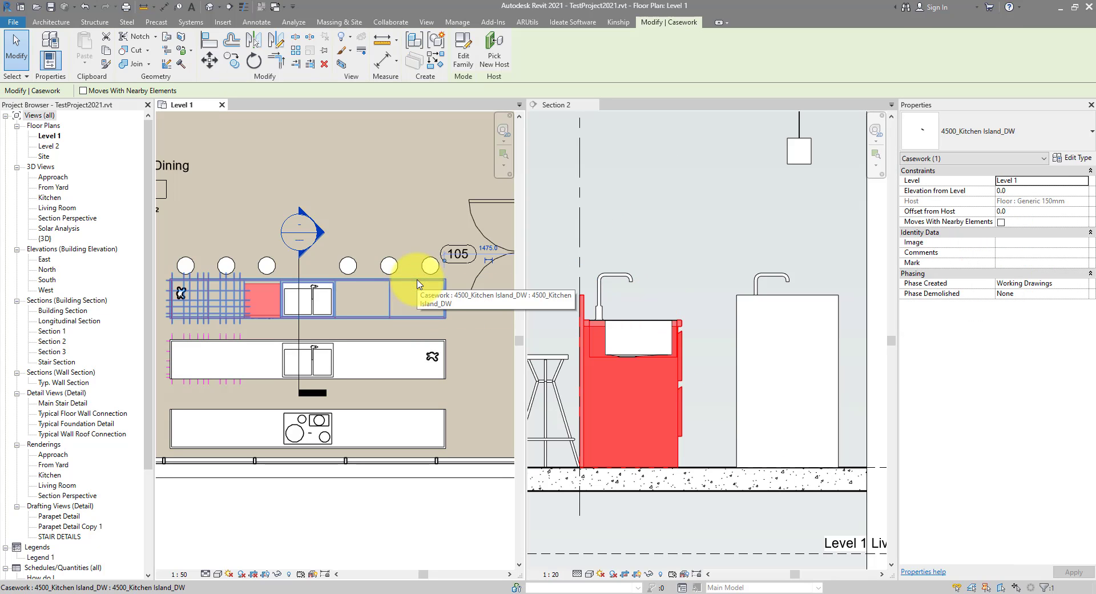
{"action": "left_click", "coordinate": [398, 344]}
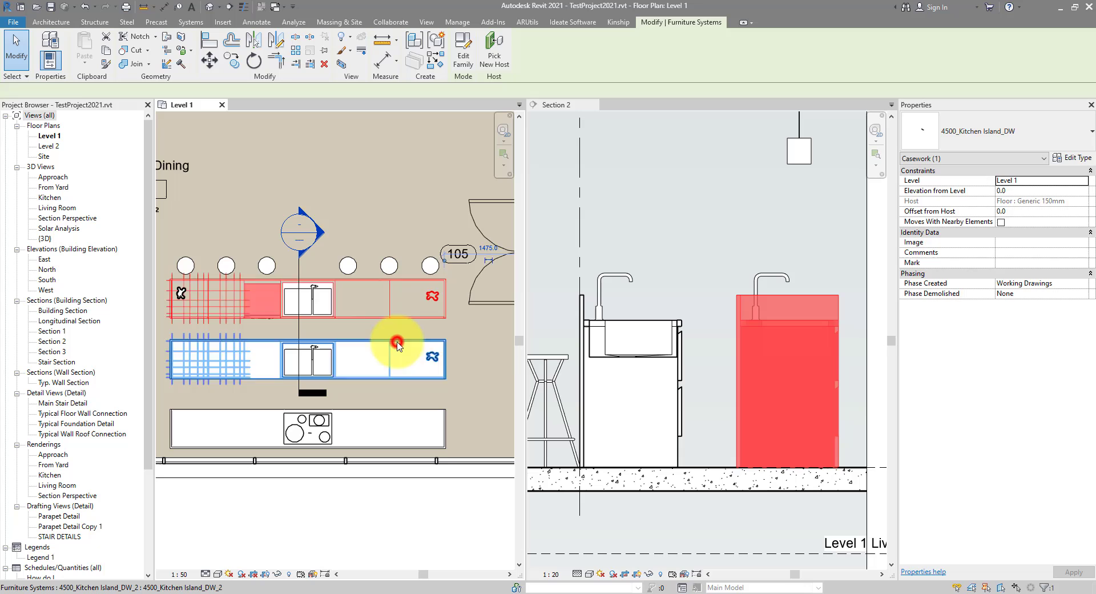
{"action": "key", "text": "Escape"}
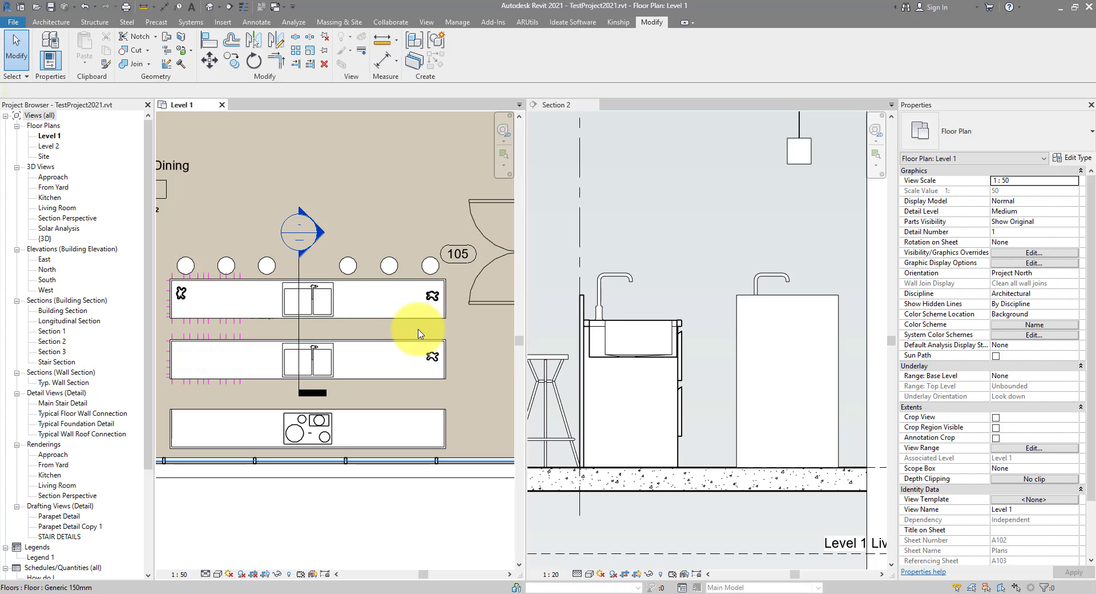
{"action": "left_click", "coordinate": [298, 264]}
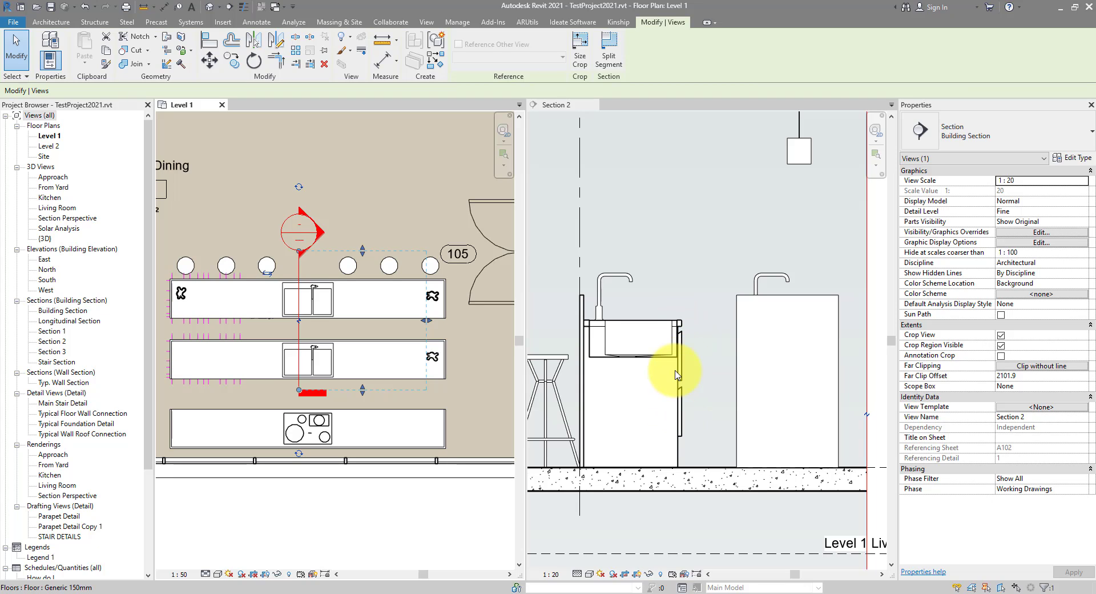
Step: Inspect the island cabinet in Section 2, switching to wireframe and back to hidden line
{"action": "left_click", "coordinate": [626, 371]}
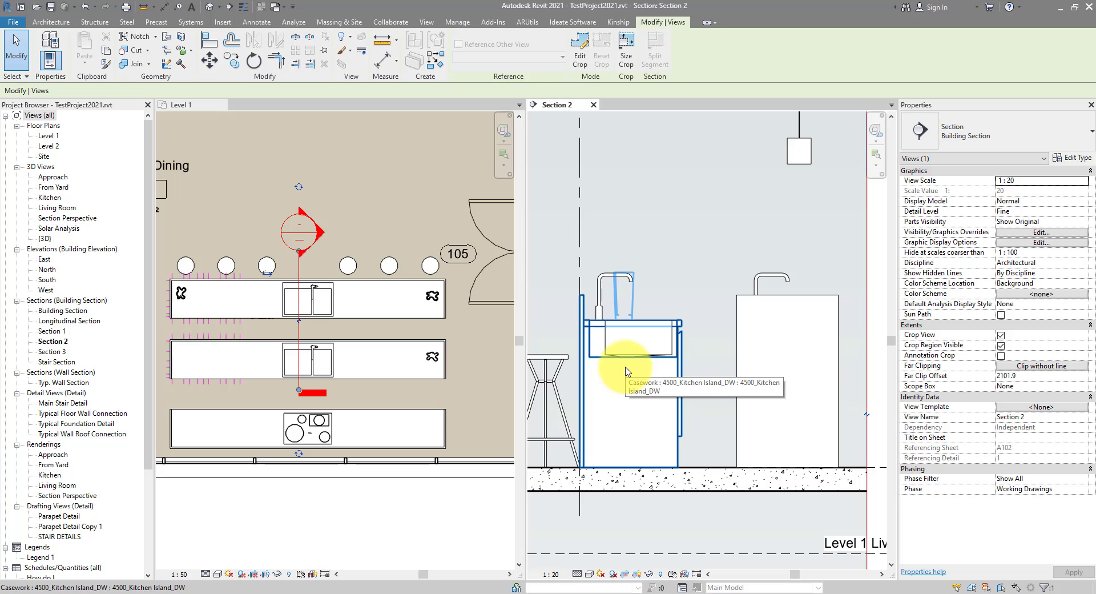
{"action": "left_click", "coordinate": [735, 311]}
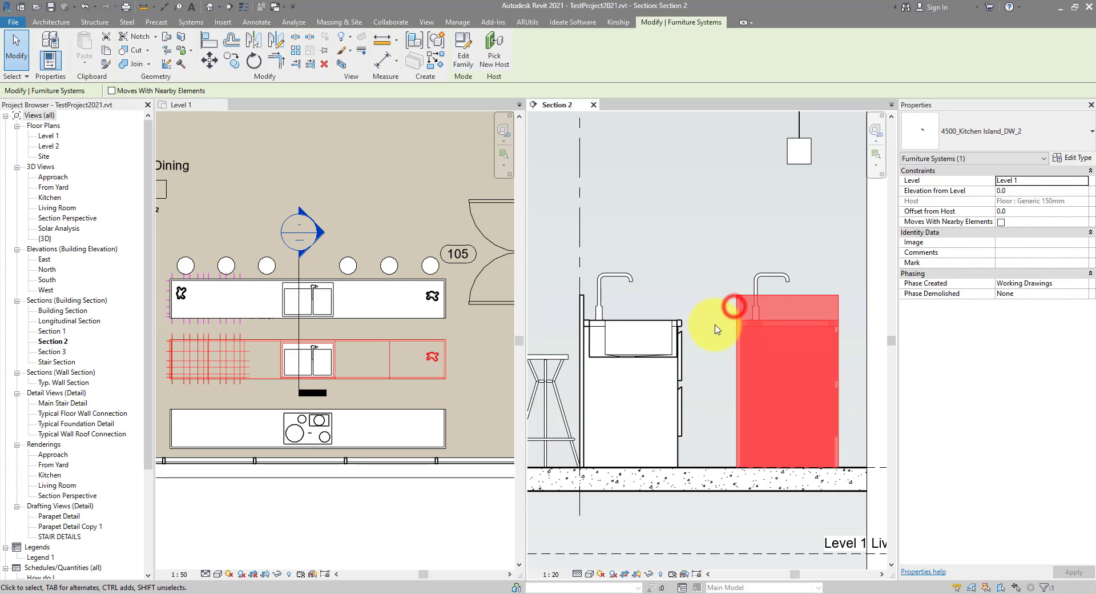
{"action": "left_click", "coordinate": [715, 359]}
{"action": "left_click", "coordinate": [590, 573]}
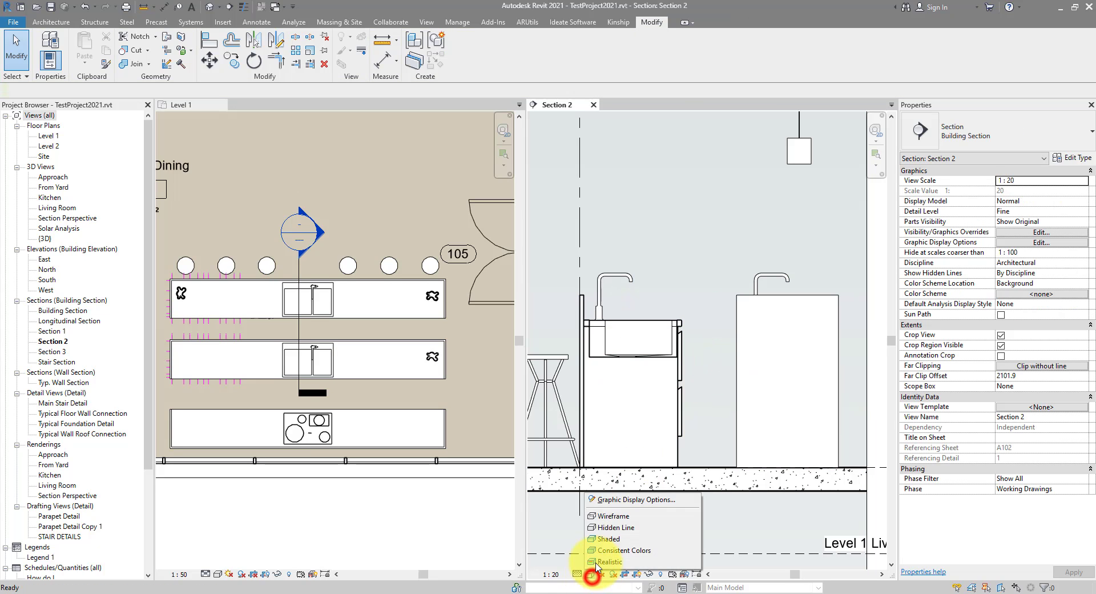
{"action": "left_click", "coordinate": [609, 516]}
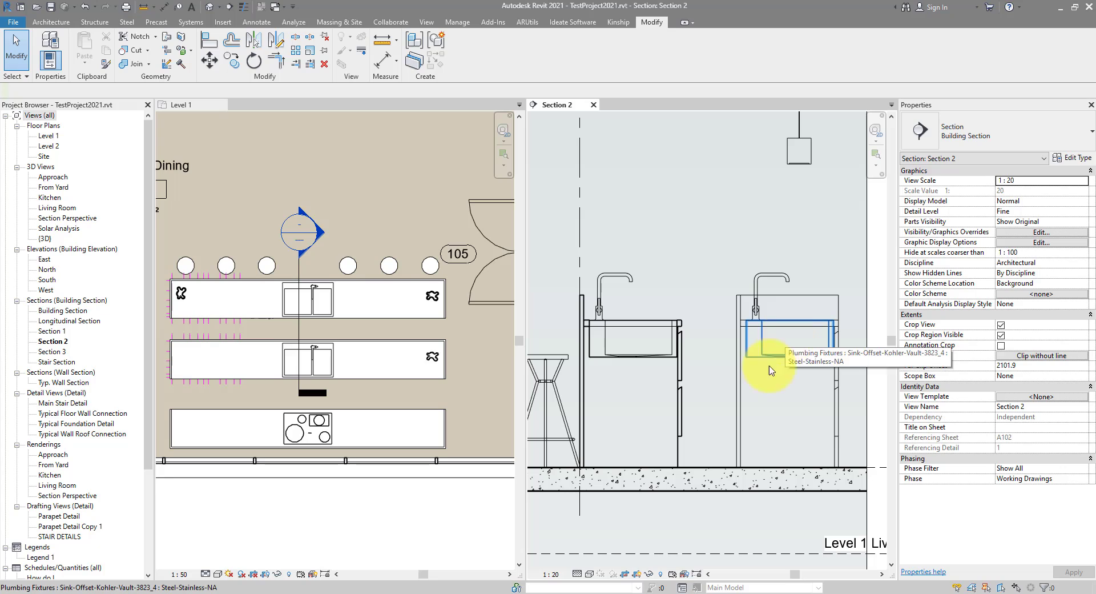
{"action": "left_click", "coordinate": [590, 574]}
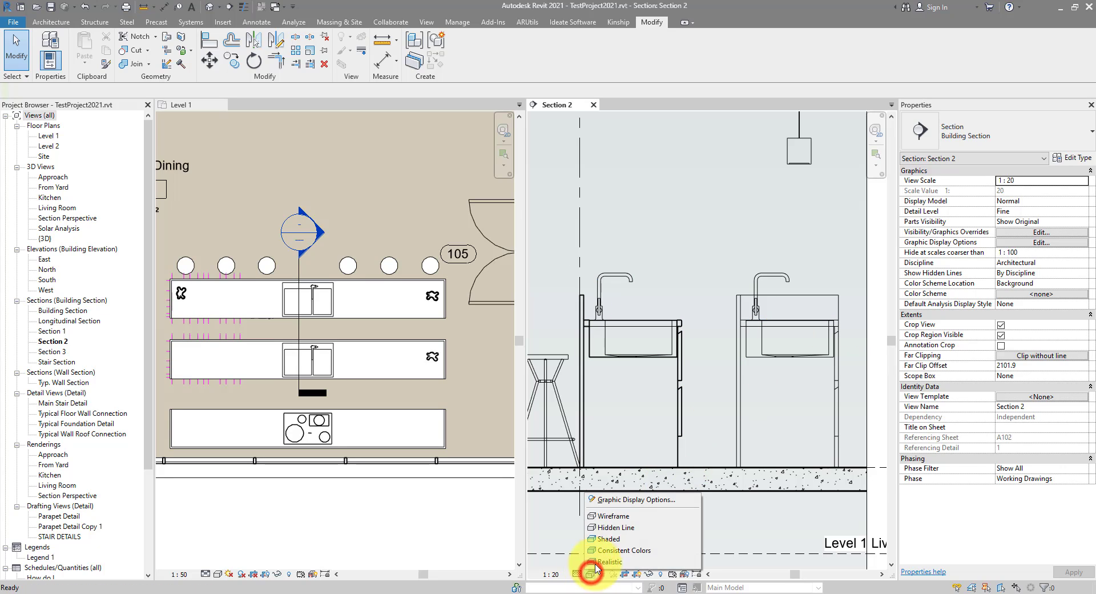
{"action": "left_click", "coordinate": [610, 527]}
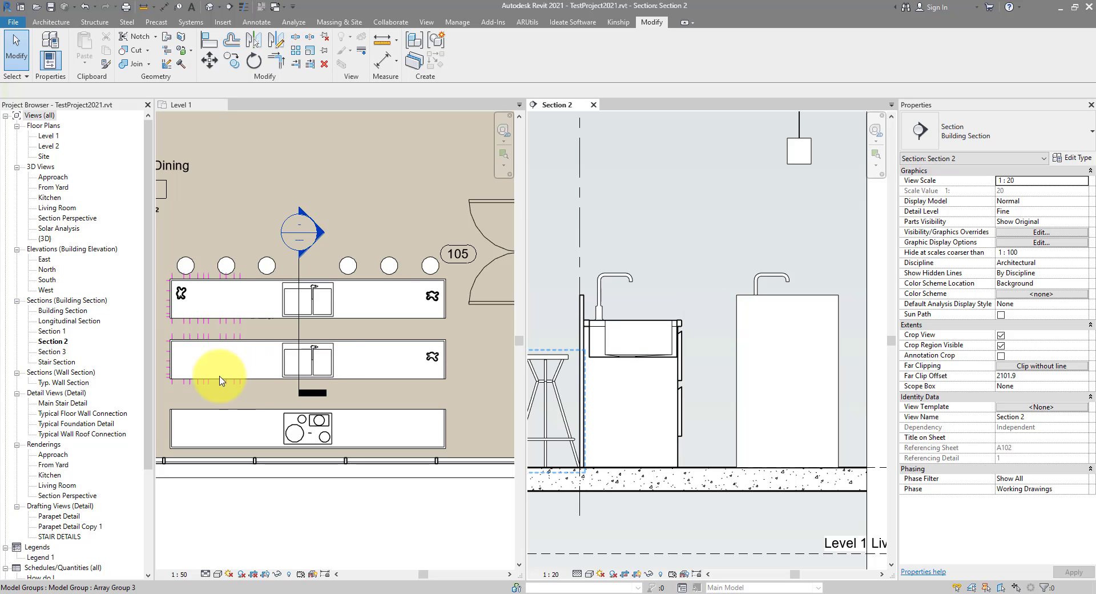
{"action": "left_click", "coordinate": [354, 366]}
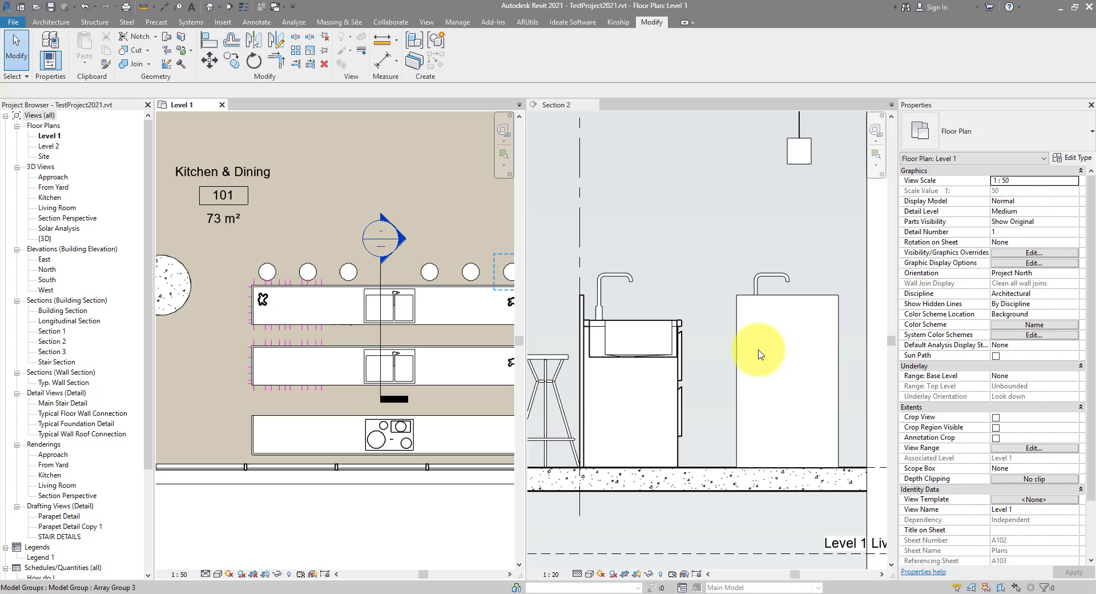
Step: Search 'revit cuttable families' in a maximized Chrome window, then restore the window size
{"action": "key", "text": "alt+Tab"}
{"action": "double_click", "coordinate": [699, 98]}
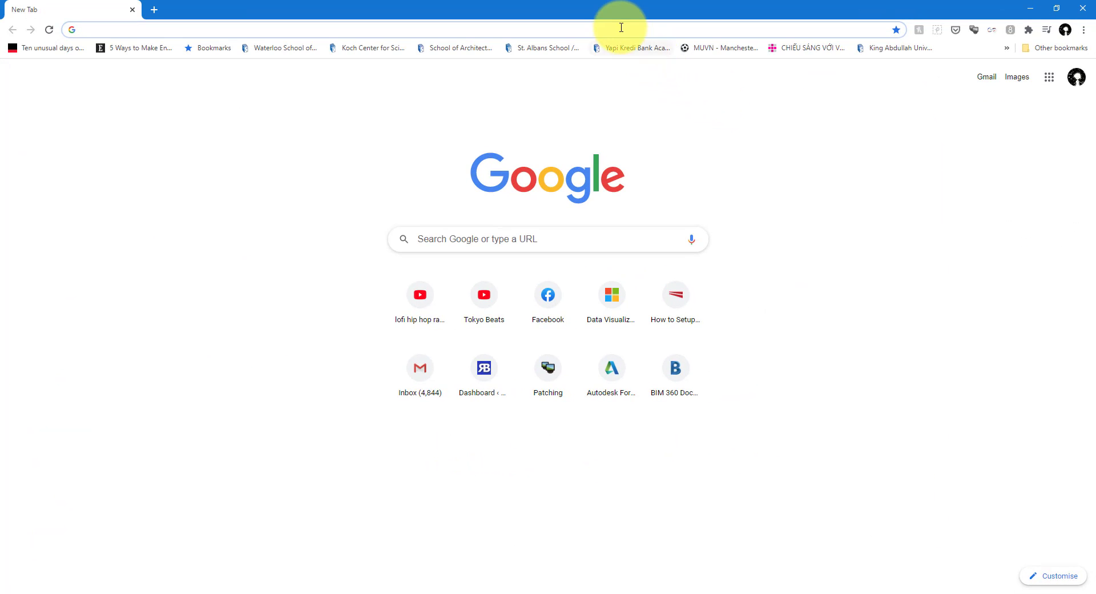
{"action": "left_click", "coordinate": [616, 28]}
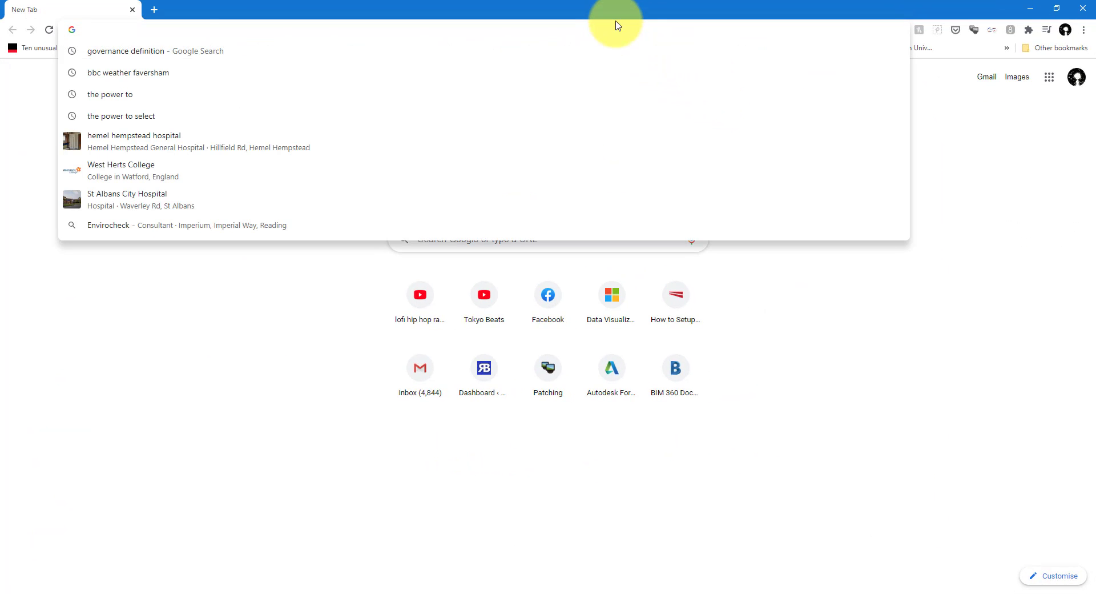
{"action": "type", "text": "revit cutta"}
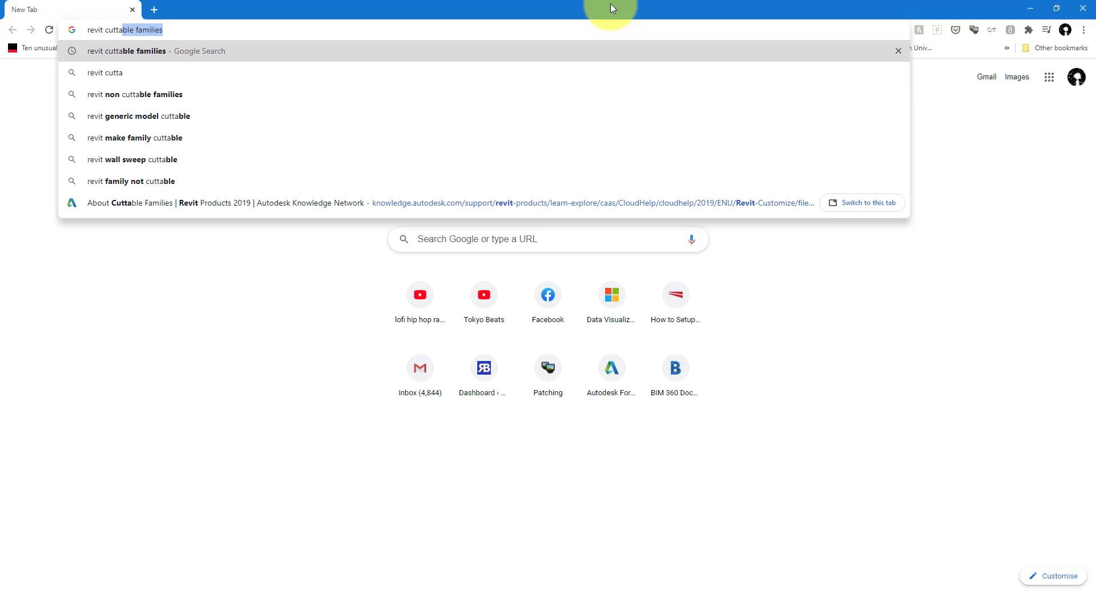
{"action": "key", "text": "Return"}
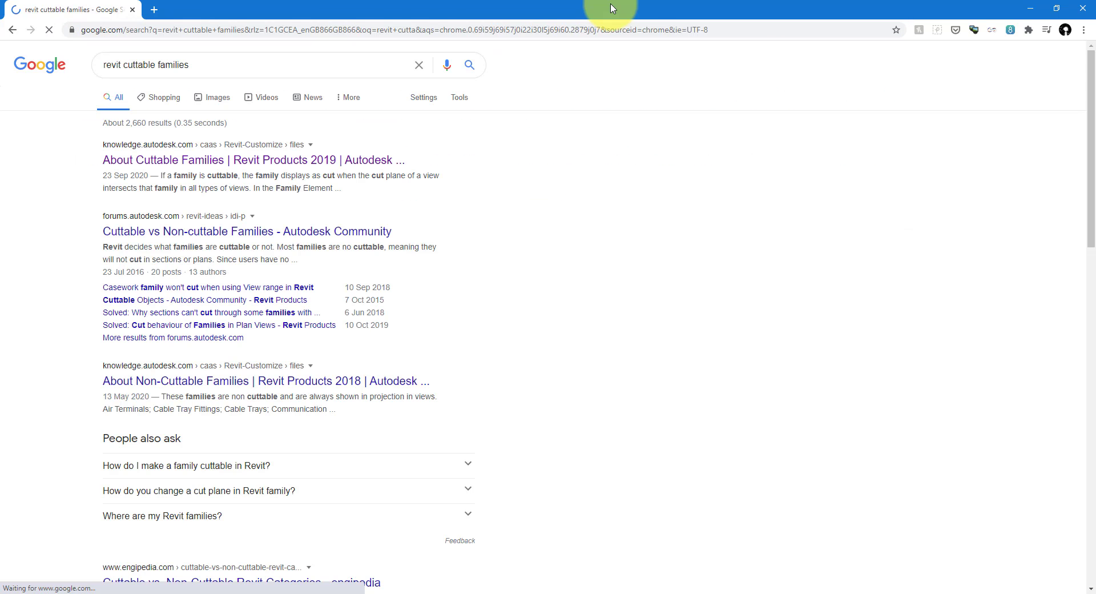
{"action": "double_click", "coordinate": [485, 11]}
Step: Open the About Cuttable Families help page and compare it against Section 2
{"action": "left_click", "coordinate": [526, 220]}
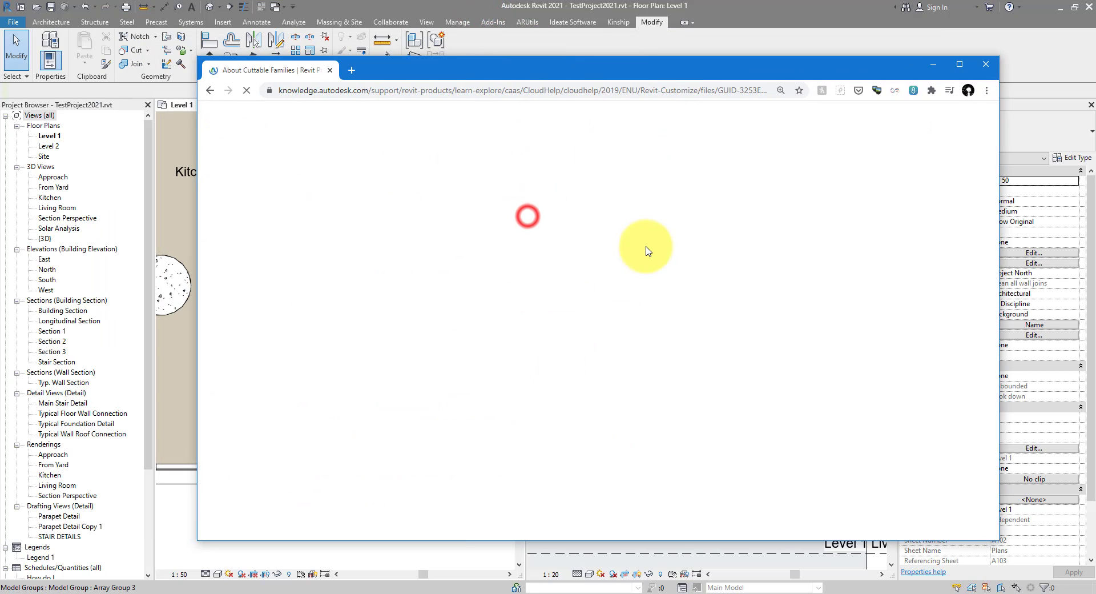
{"action": "left_click_drag", "start_coordinate": [669, 72], "coordinate": [748, 71]}
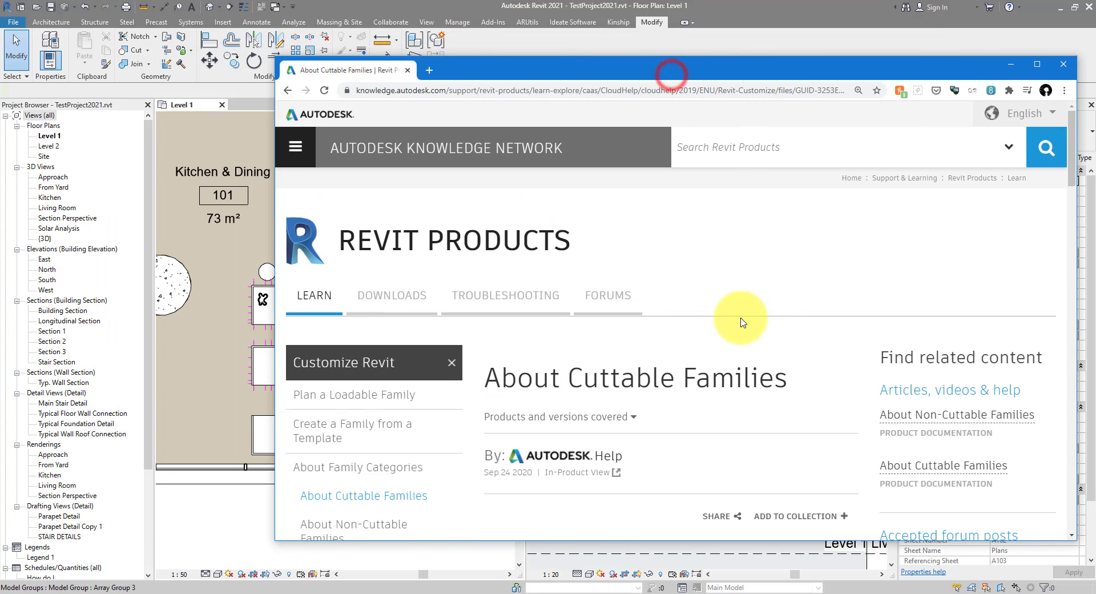
{"action": "scroll", "coordinate": [740, 323], "scroll_direction": "down", "scroll_amount": 2}
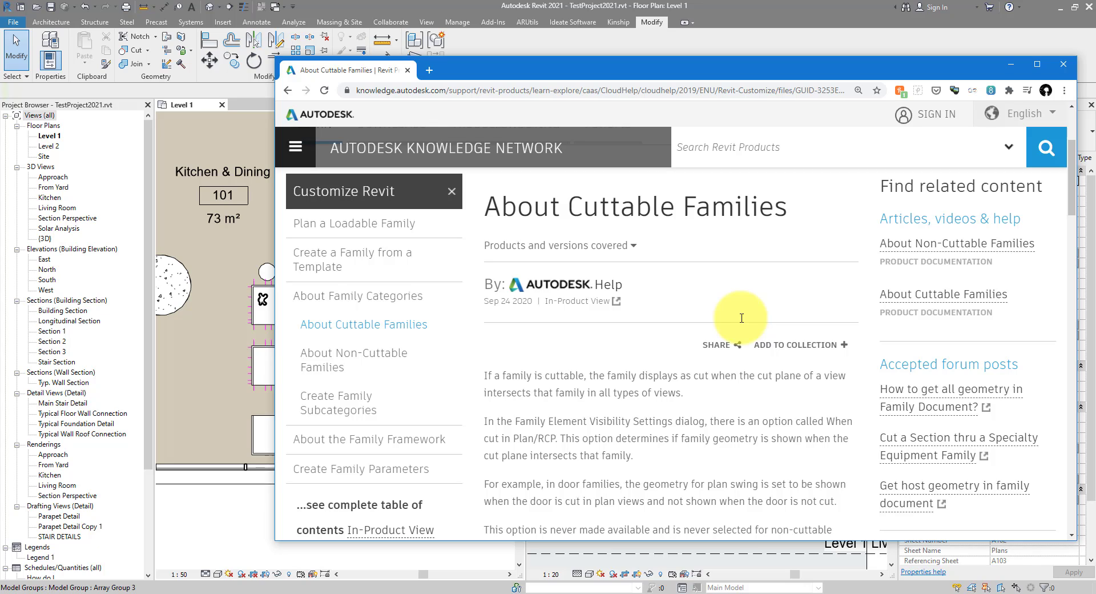
{"action": "left_click_drag", "start_coordinate": [807, 66], "coordinate": [292, 90]}
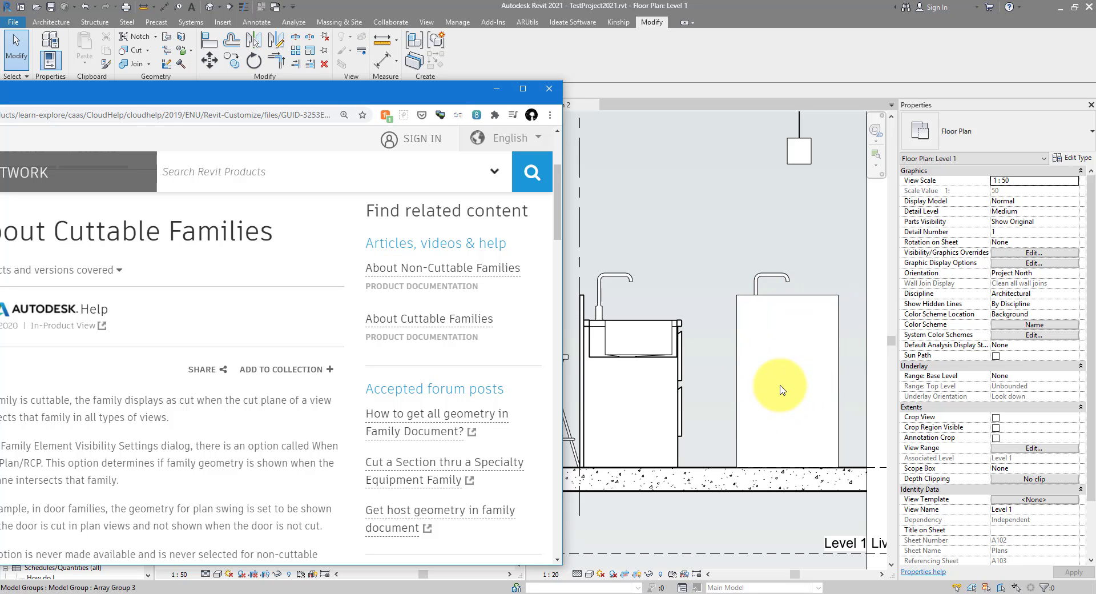
{"action": "left_click_drag", "start_coordinate": [391, 87], "coordinate": [811, 66]}
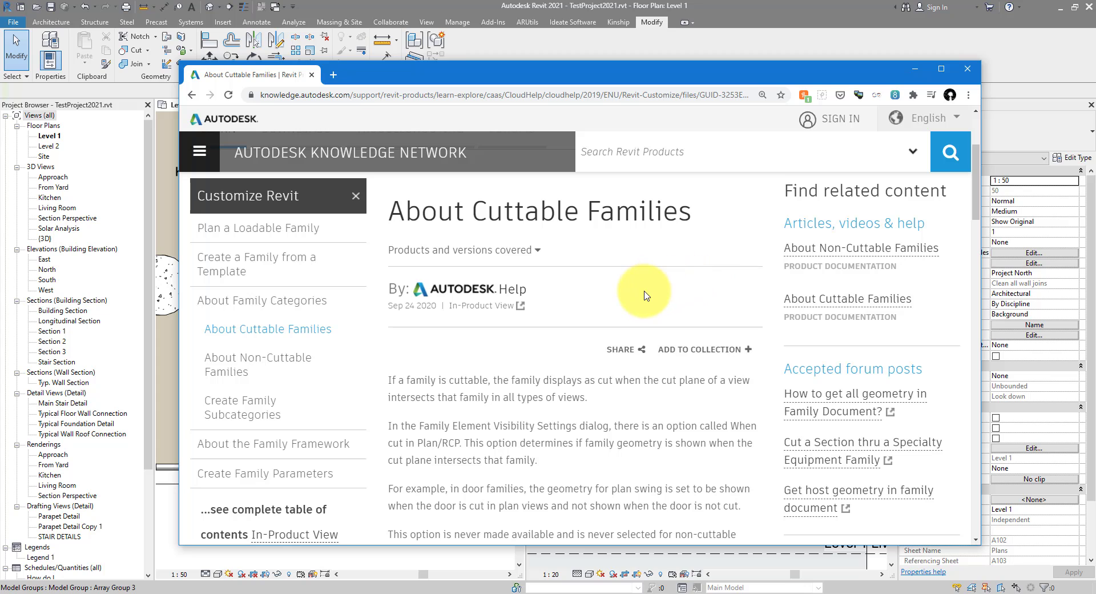
Step: Stretch the browser to full height and review the Cuttable Family Category table, Baluster to Structural Framing
{"action": "scroll", "coordinate": [645, 295], "scroll_direction": "down", "scroll_amount": 5}
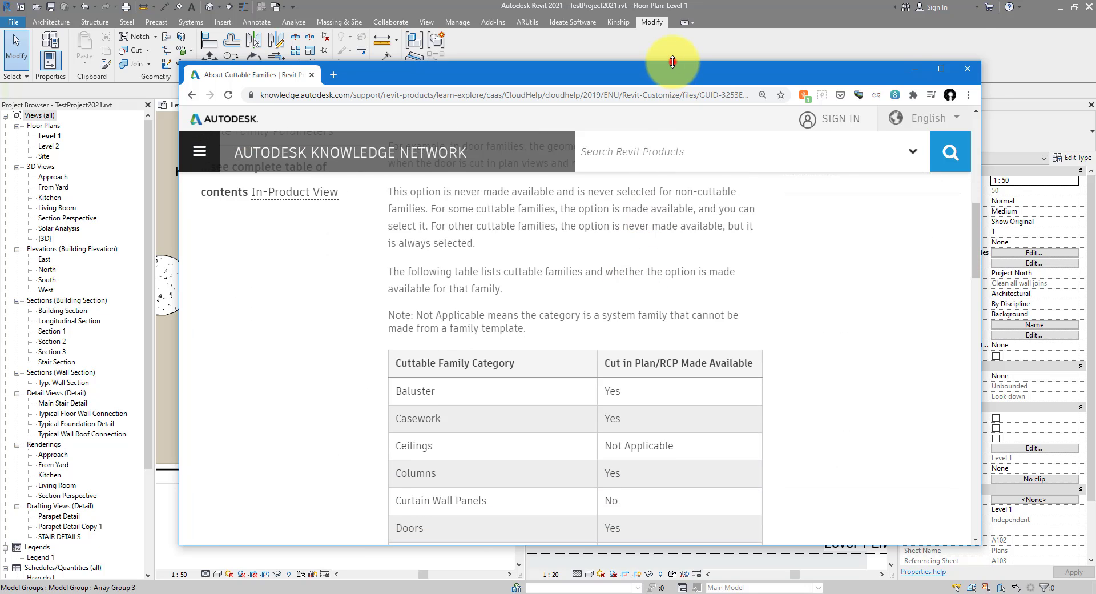
{"action": "double_click", "coordinate": [672, 61]}
{"action": "scroll", "coordinate": [742, 209], "scroll_direction": "down", "scroll_amount": 3}
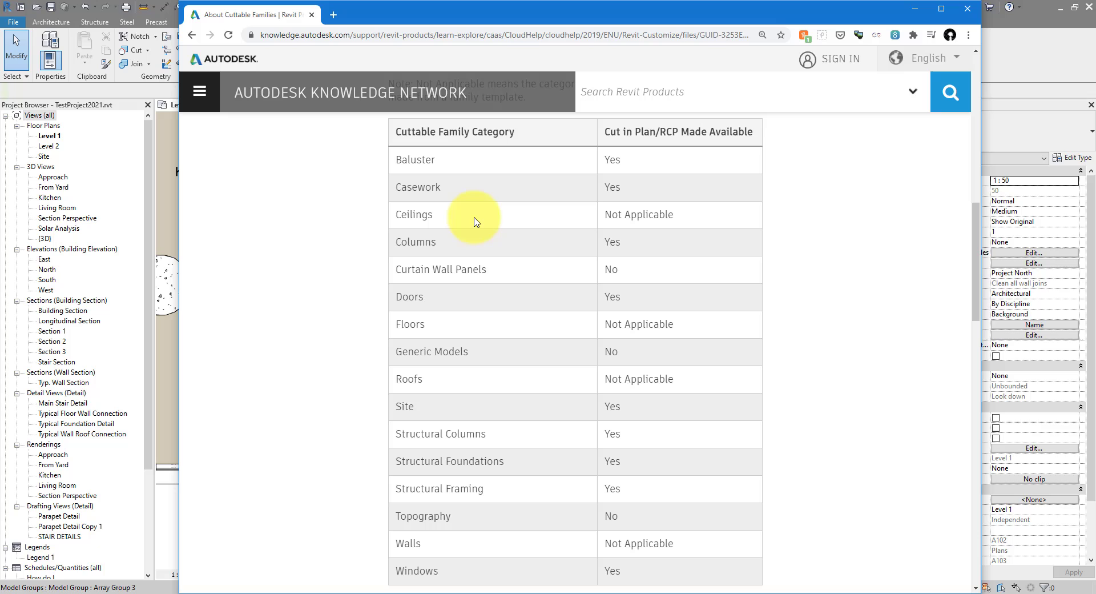
{"action": "left_click_drag", "start_coordinate": [393, 132], "coordinate": [519, 133]}
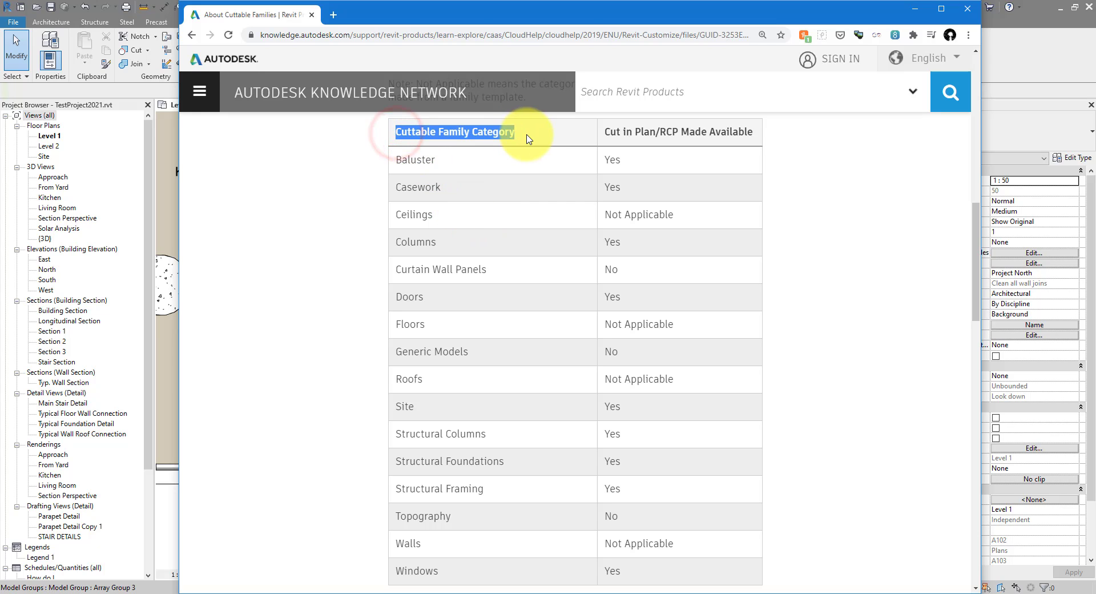
{"action": "left_click_drag", "start_coordinate": [398, 164], "coordinate": [460, 490]}
{"action": "left_click", "coordinate": [460, 491]}
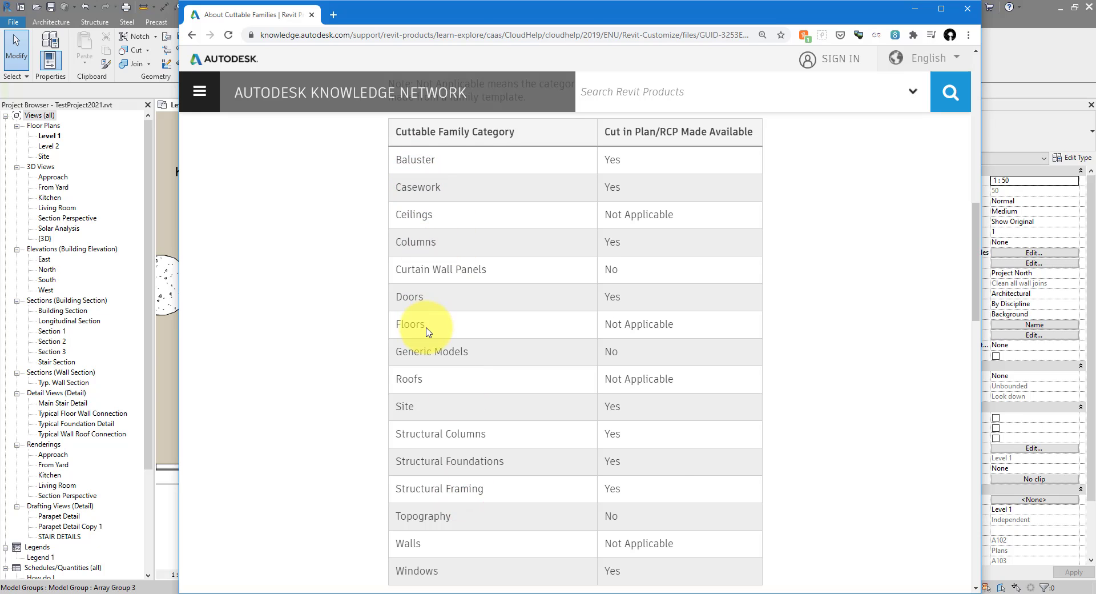
{"action": "scroll", "coordinate": [425, 330], "scroll_direction": "down", "scroll_amount": 2}
{"action": "scroll", "coordinate": [409, 459], "scroll_direction": "up", "scroll_amount": 2}
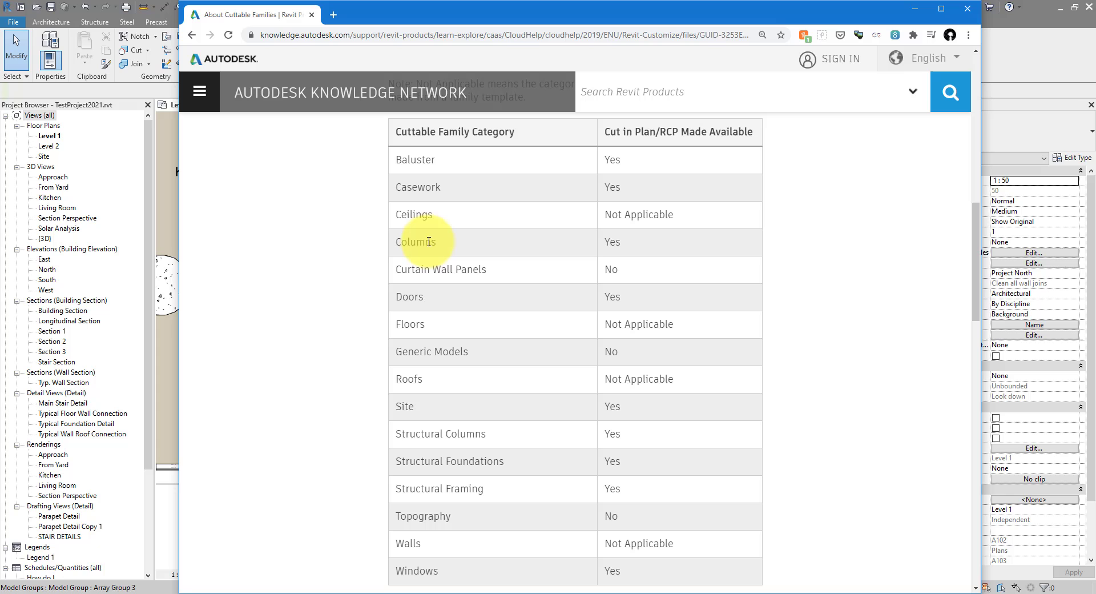
Step: Return to Revit and select the Section 2 kitchen island, confirming it is Furniture Systems
{"action": "left_click", "coordinate": [1003, 65]}
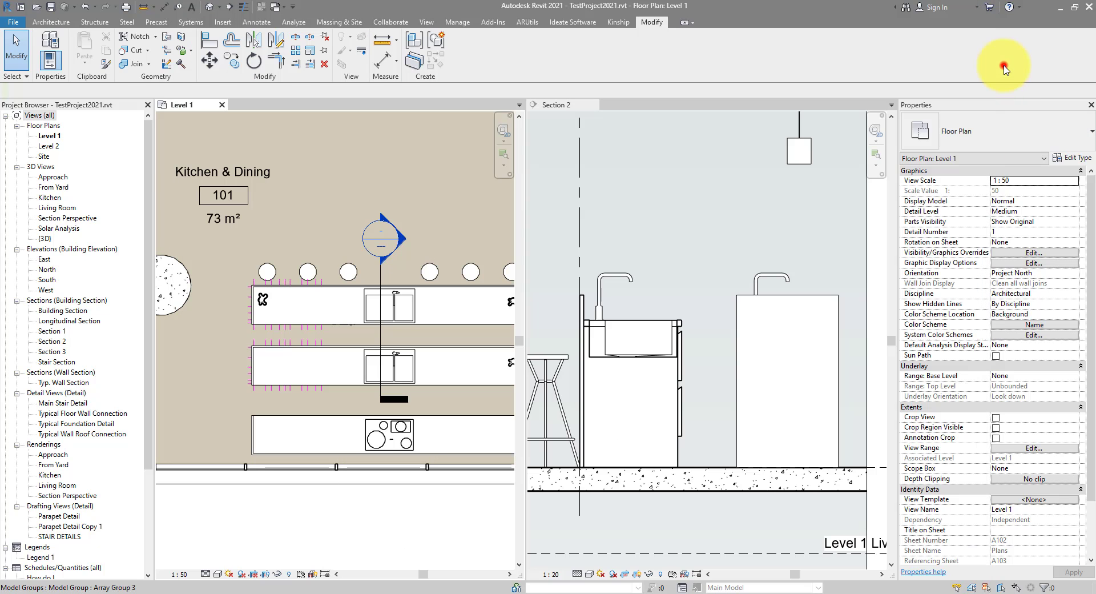
{"action": "left_click", "coordinate": [819, 298]}
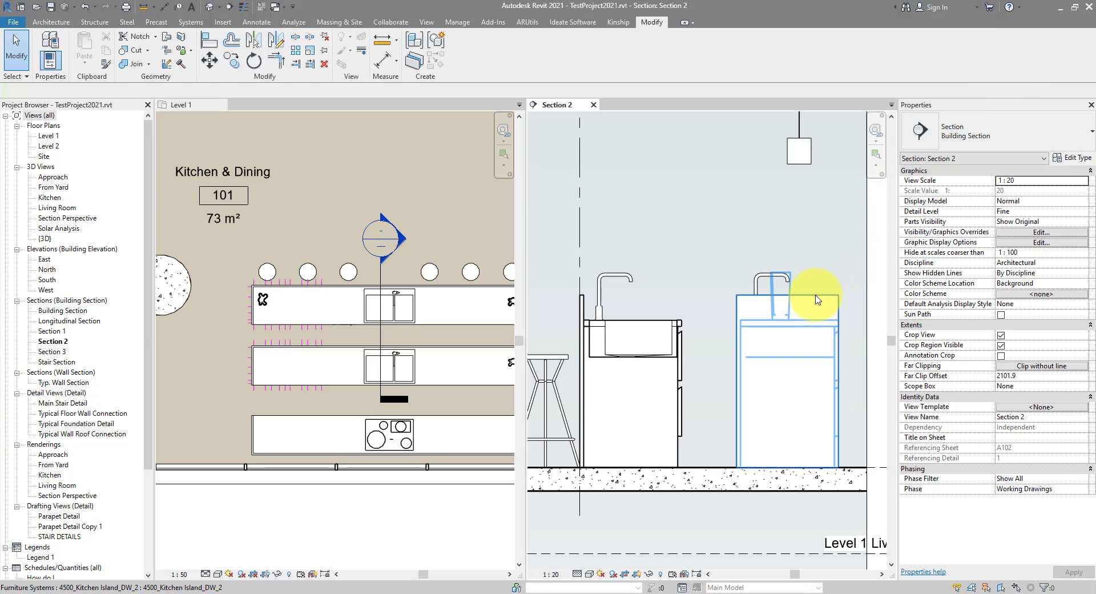
{"action": "left_click", "coordinate": [814, 302]}
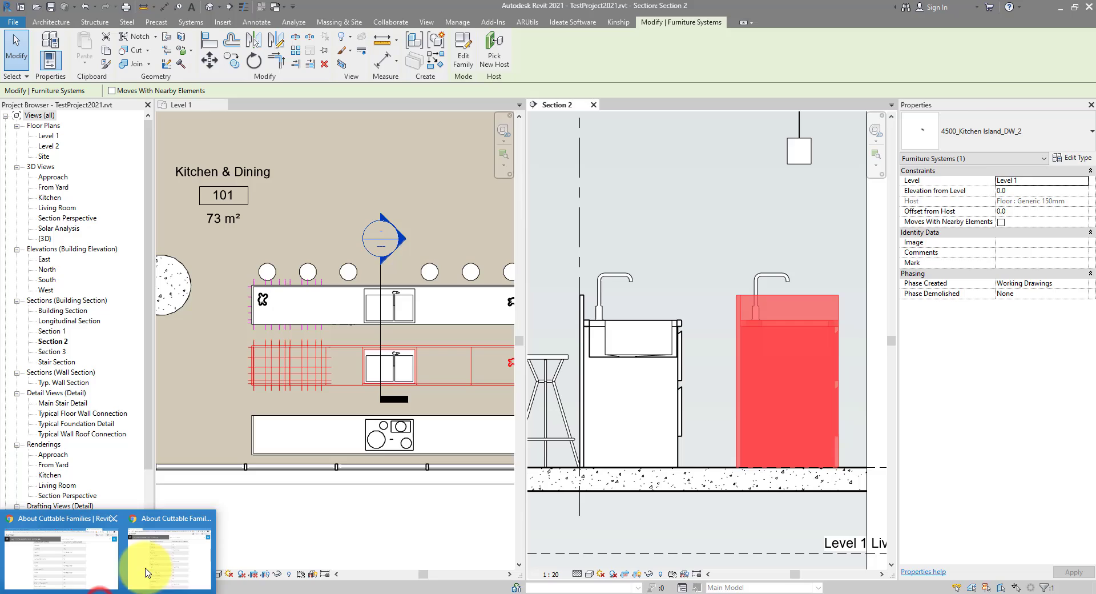
{"action": "left_click", "coordinate": [146, 572]}
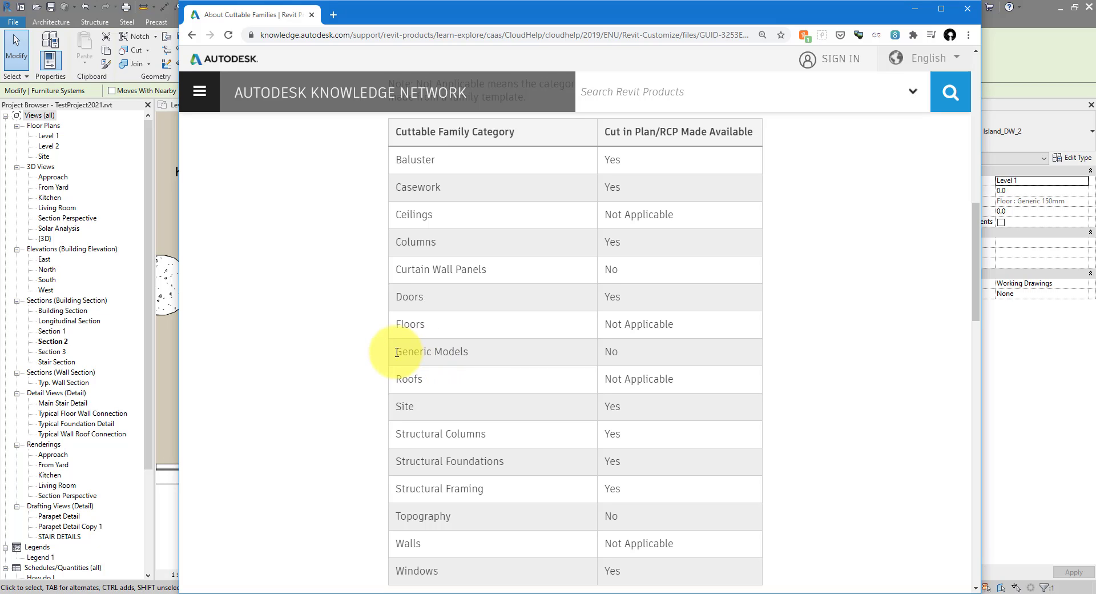
{"action": "left_click_drag", "start_coordinate": [397, 352], "coordinate": [470, 354]}
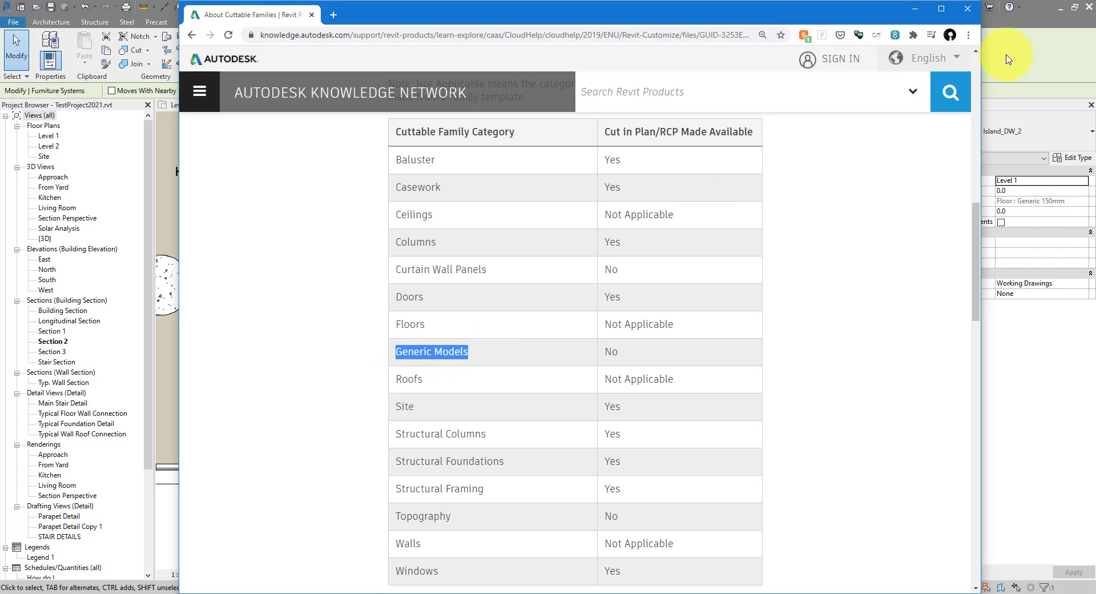
{"action": "left_click", "coordinate": [1047, 72]}
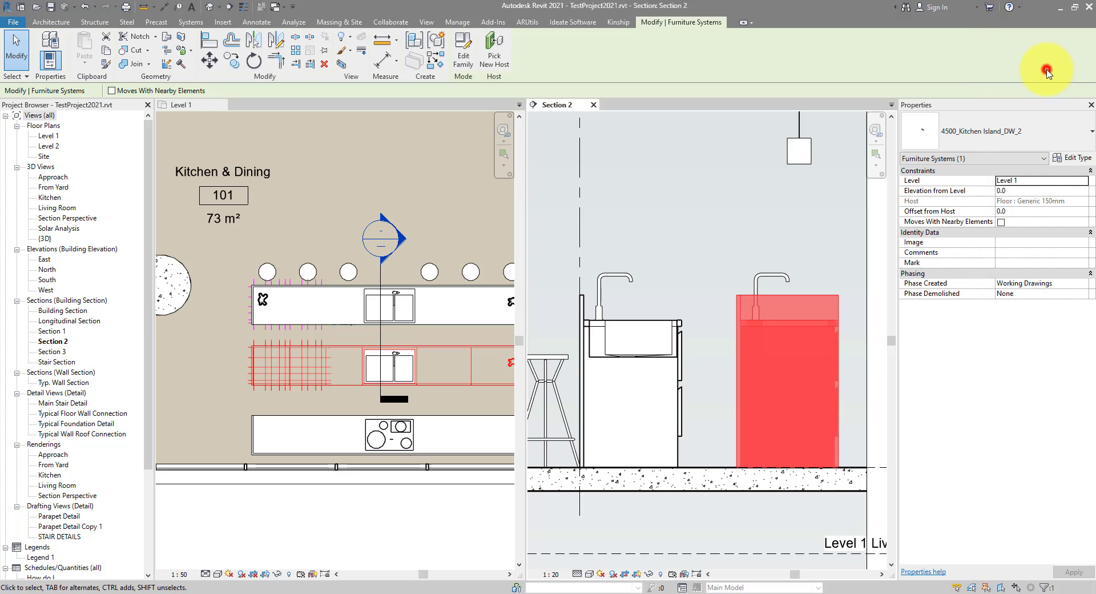
Step: Edit the kitchen island family and change its Family Category to Generic Models
{"action": "left_click", "coordinate": [467, 68]}
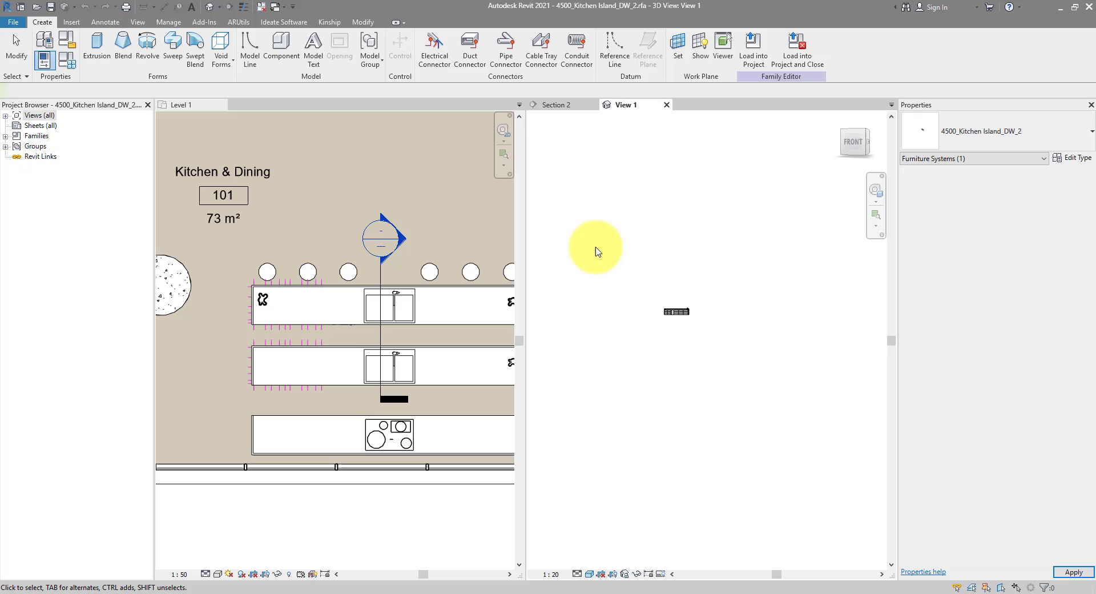
{"action": "scroll", "coordinate": [673, 316], "scroll_direction": "up", "scroll_amount": 4}
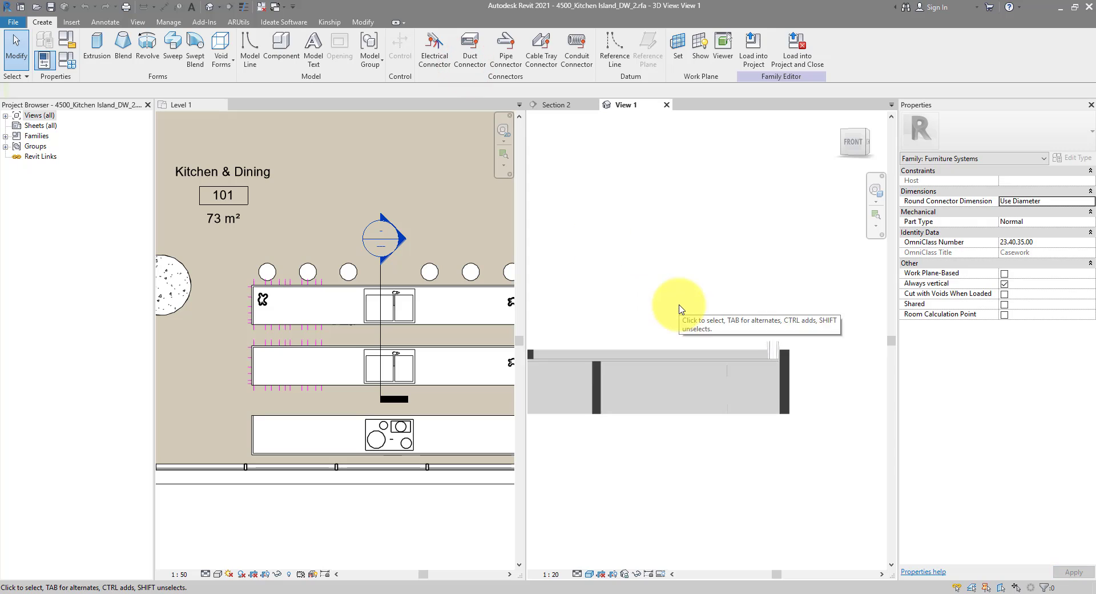
{"action": "left_click", "coordinate": [74, 43]}
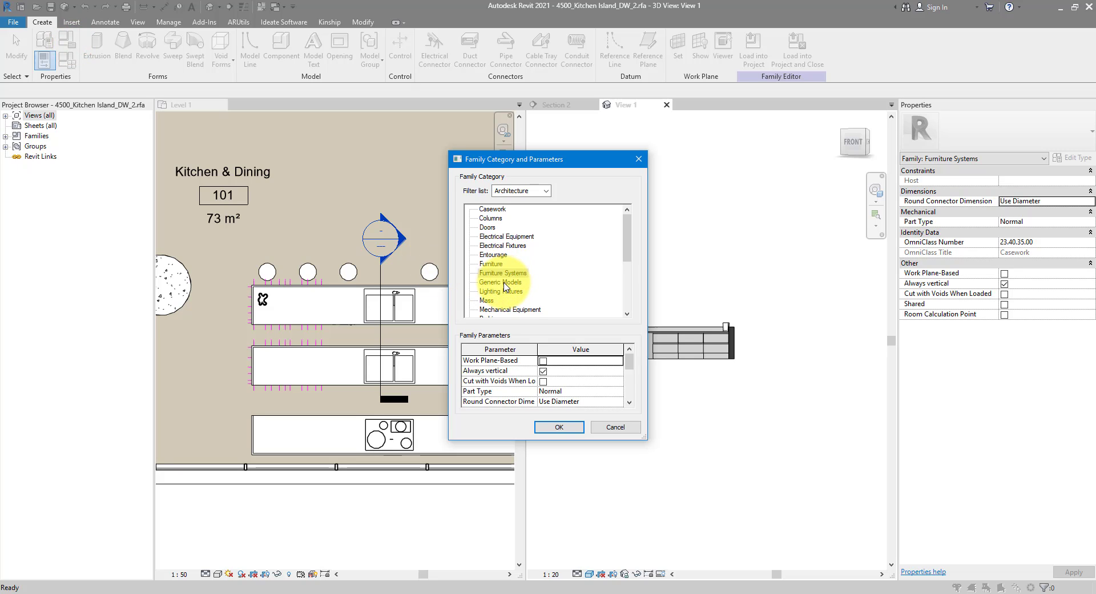
{"action": "left_click", "coordinate": [504, 283]}
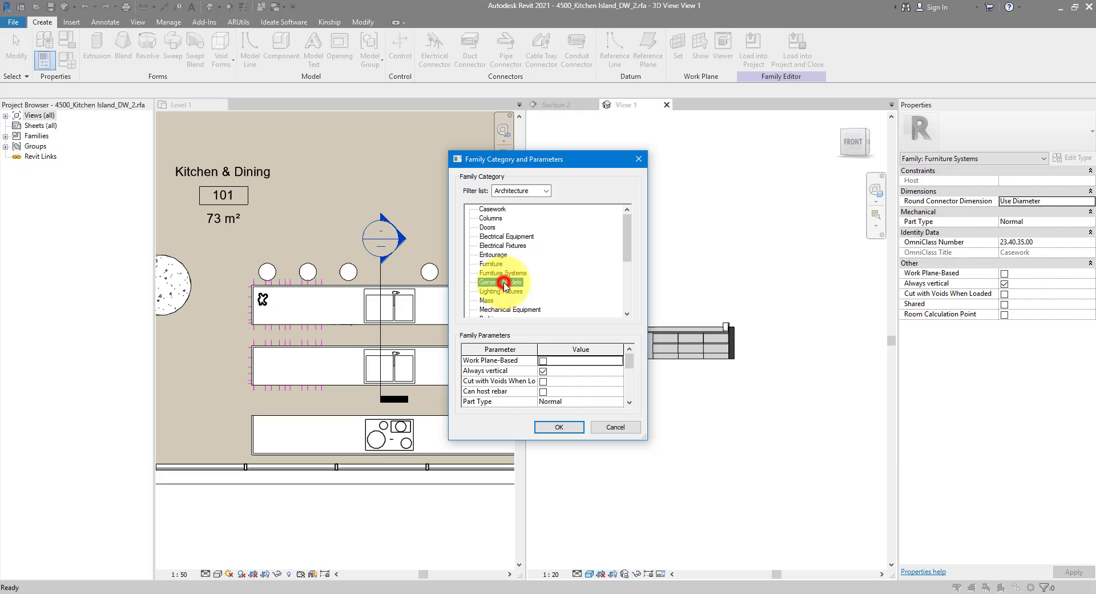
{"action": "left_click", "coordinate": [559, 427]}
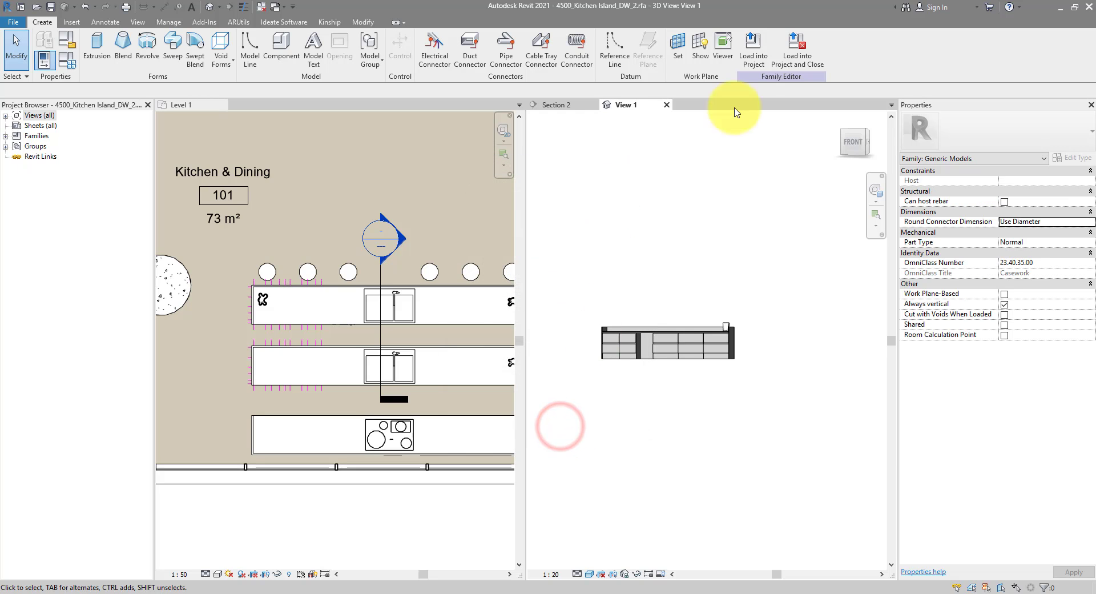
Step: Load the Generic Models island into TestProject2021, overwriting the existing version, and deselect it
{"action": "left_click", "coordinate": [754, 50]}
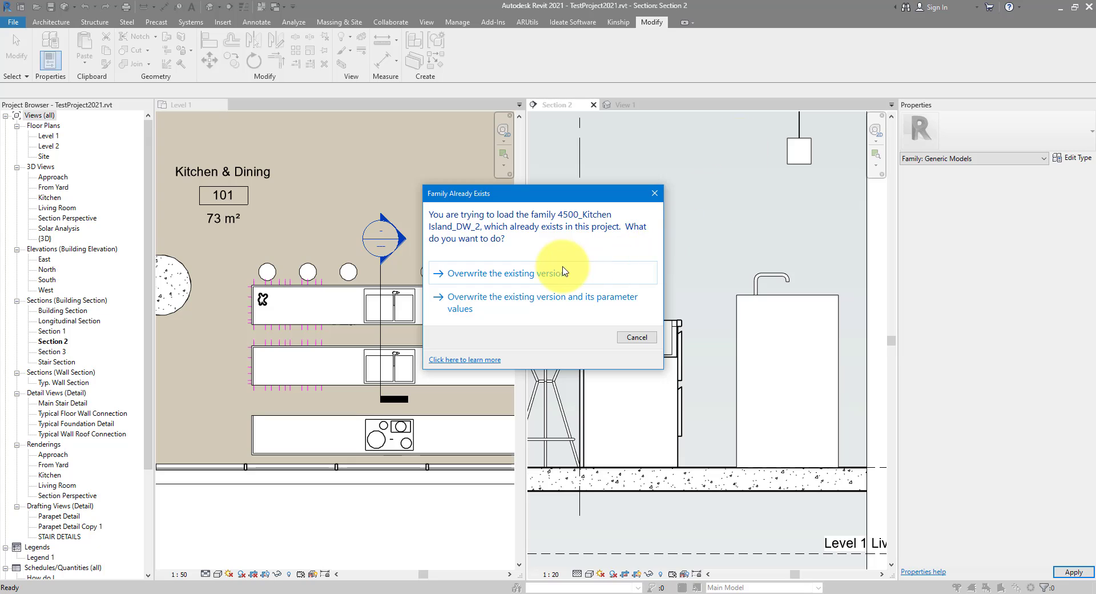
{"action": "left_click", "coordinate": [562, 272]}
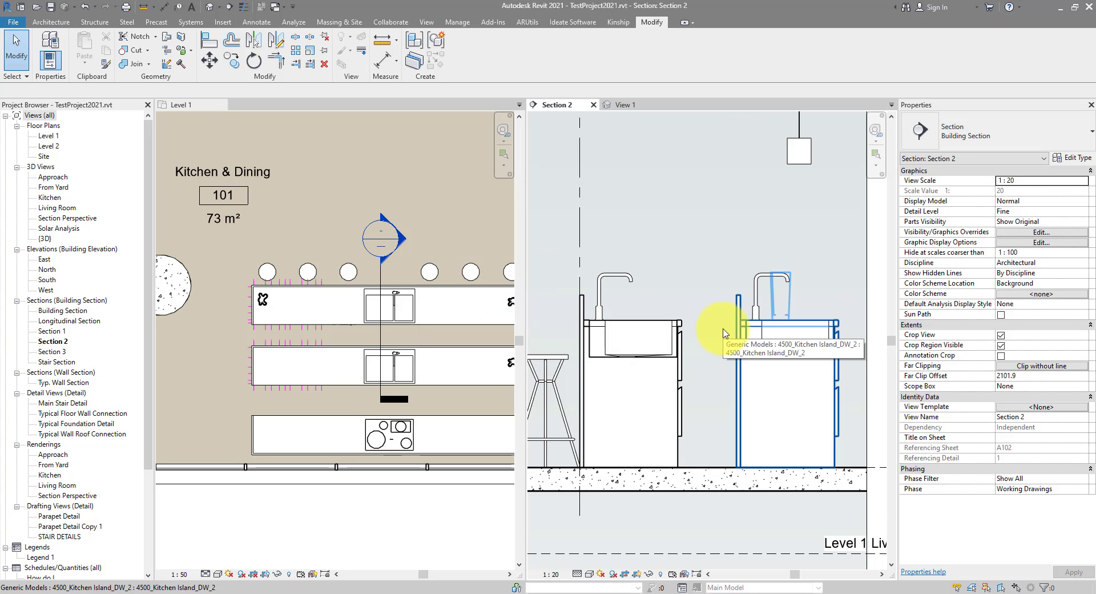
{"action": "left_click", "coordinate": [747, 250]}
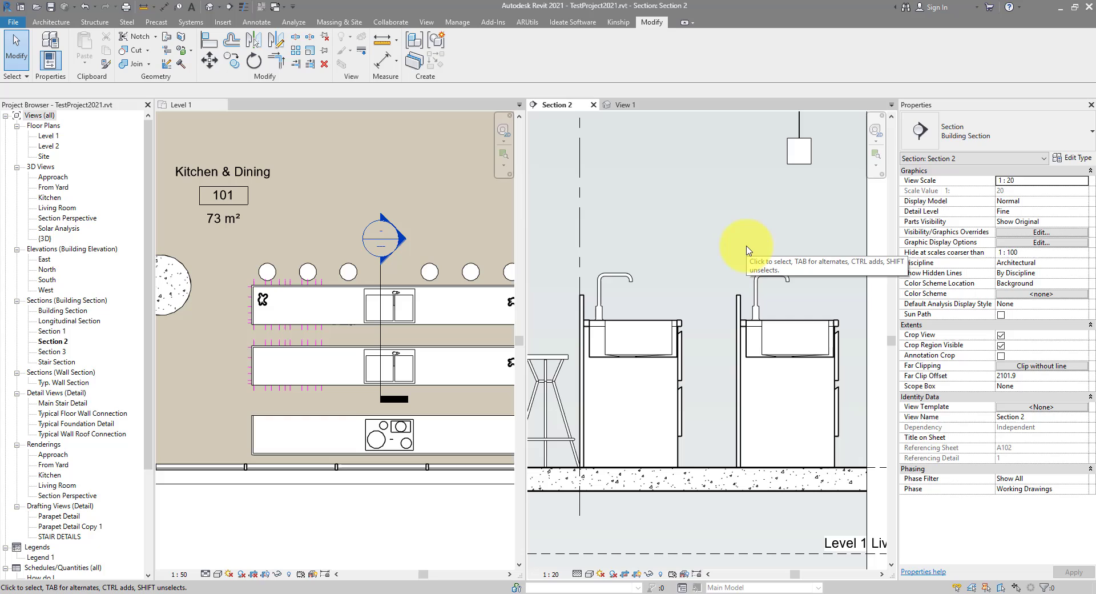